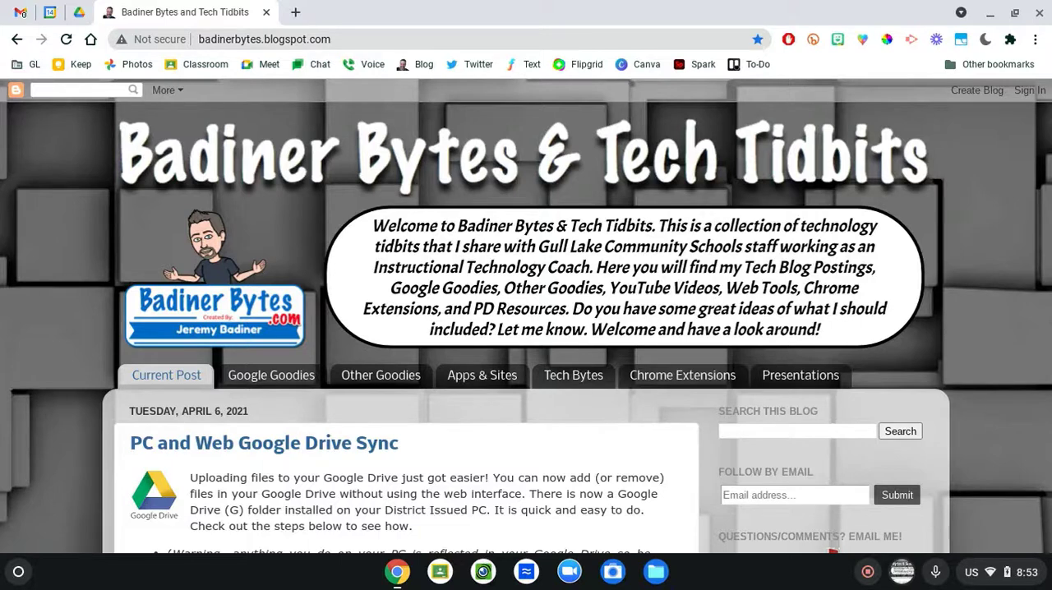
scroll(50, 308, "down", 3)
scroll(50, 308, "down", 2)
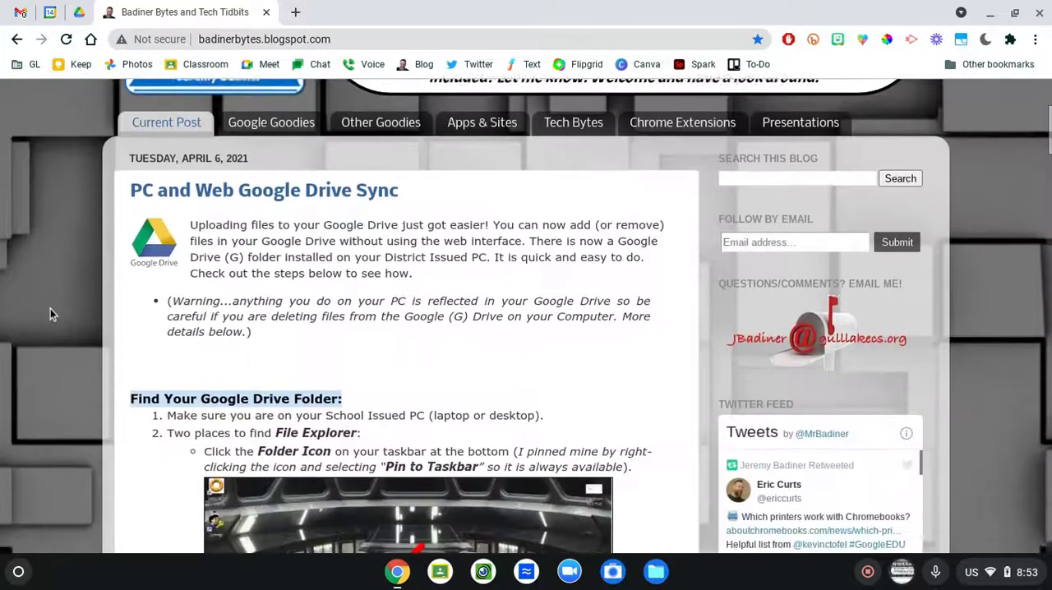
Select the Drive Sync post's opening paragraph, 'Uploading files to your Google Drive…'
left_click(191, 222)
left_click_drag(192, 222, 437, 265)
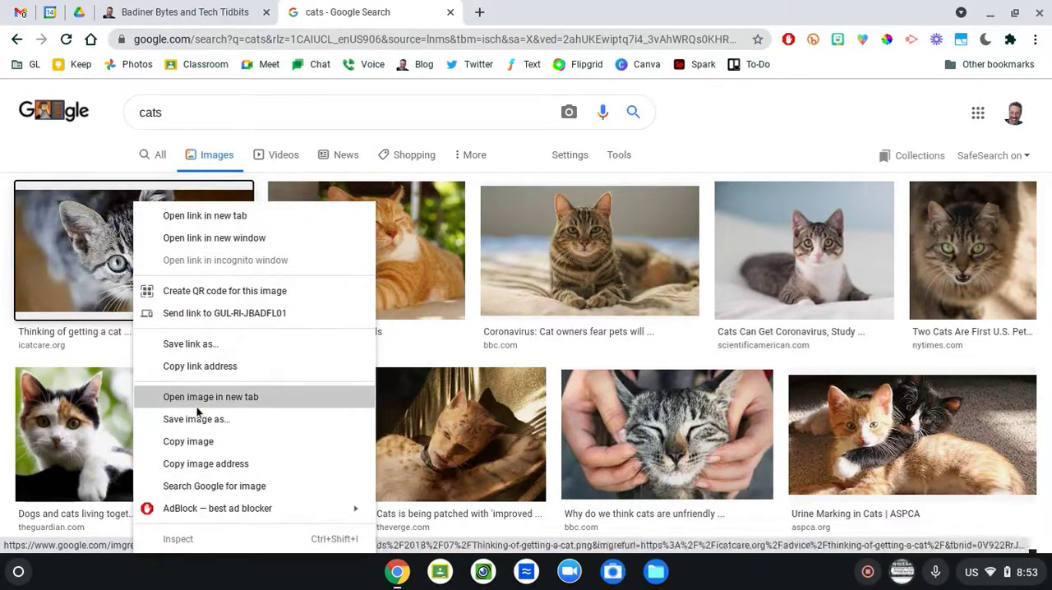
Copy the tabby kitten image from the cats results, then go back to the Badiner Bytes post
left_click(188, 441)
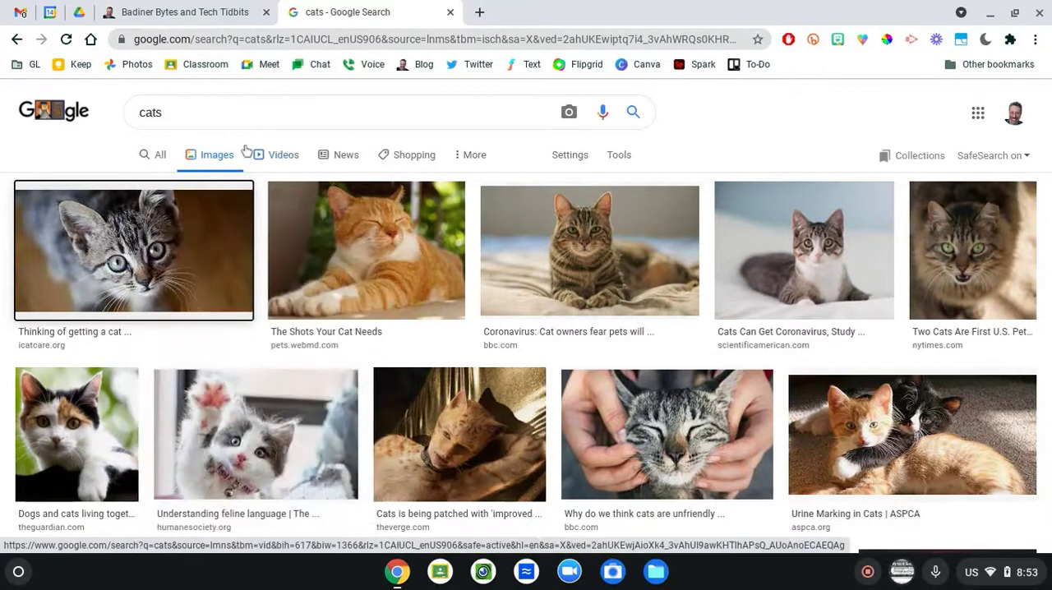
left_click(235, 11)
scroll(270, 157, "down", 3)
scroll(270, 157, "up", 2)
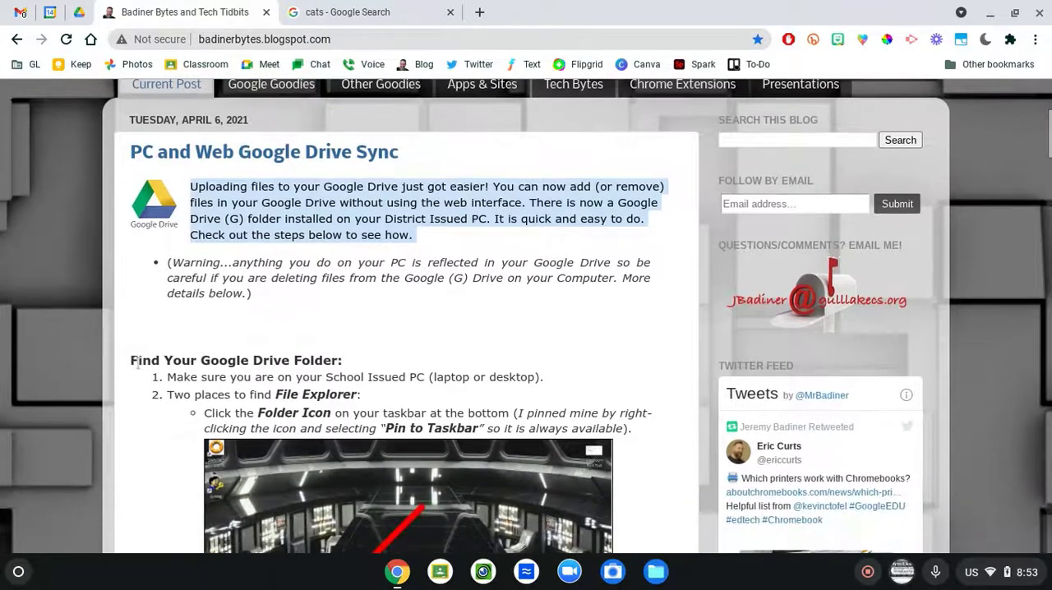
Select the 'Find Your Google Drive Folder:' and 'Add/Remove Files' headings and the 'Just a Warning' line
left_click_drag(130, 362, 350, 367)
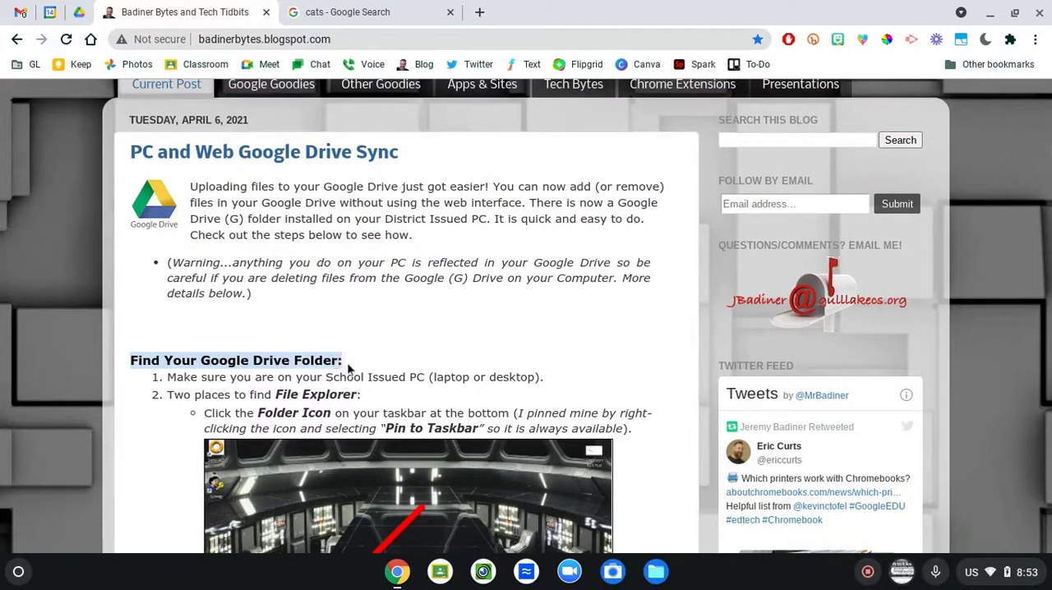
scroll(349, 367, "down", 5)
scroll(350, 367, "down", 5)
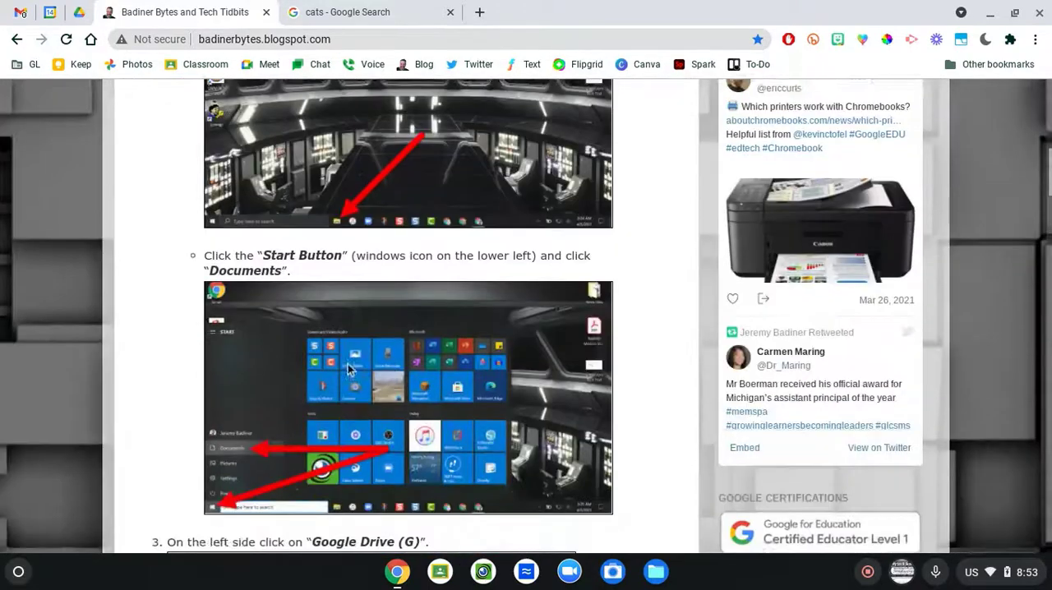
scroll(350, 367, "down", 5)
scroll(350, 367, "down", 5)
scroll(348, 369, "up", 2)
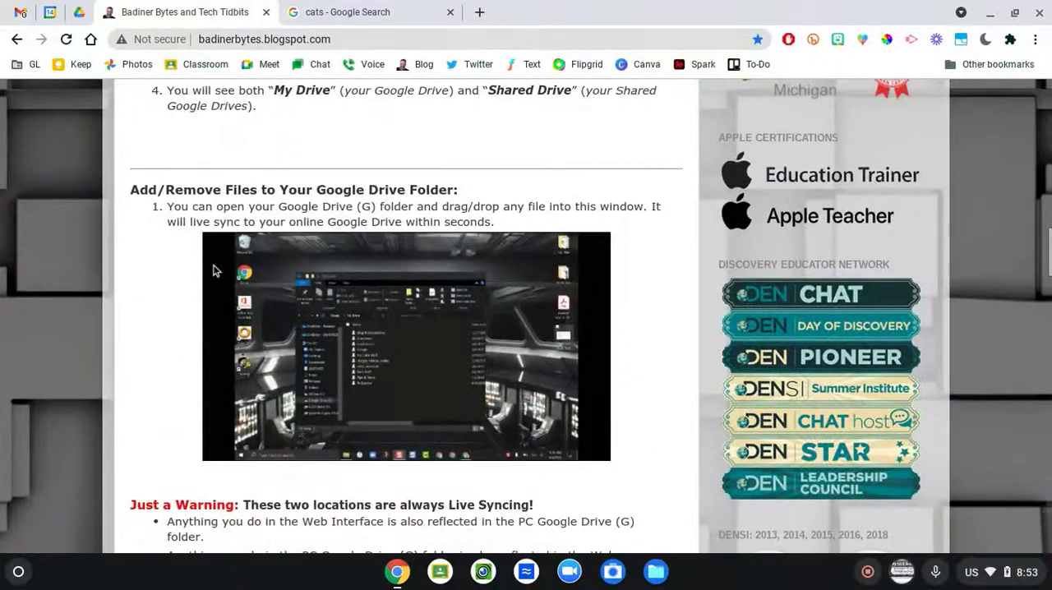
left_click_drag(131, 191, 466, 198)
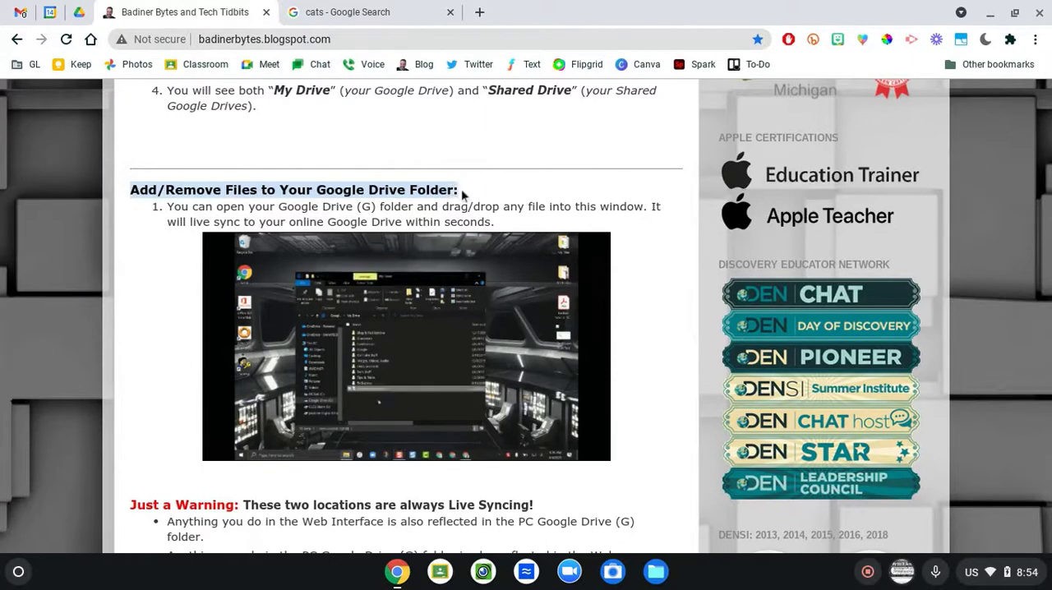
scroll(209, 476, "down", 1)
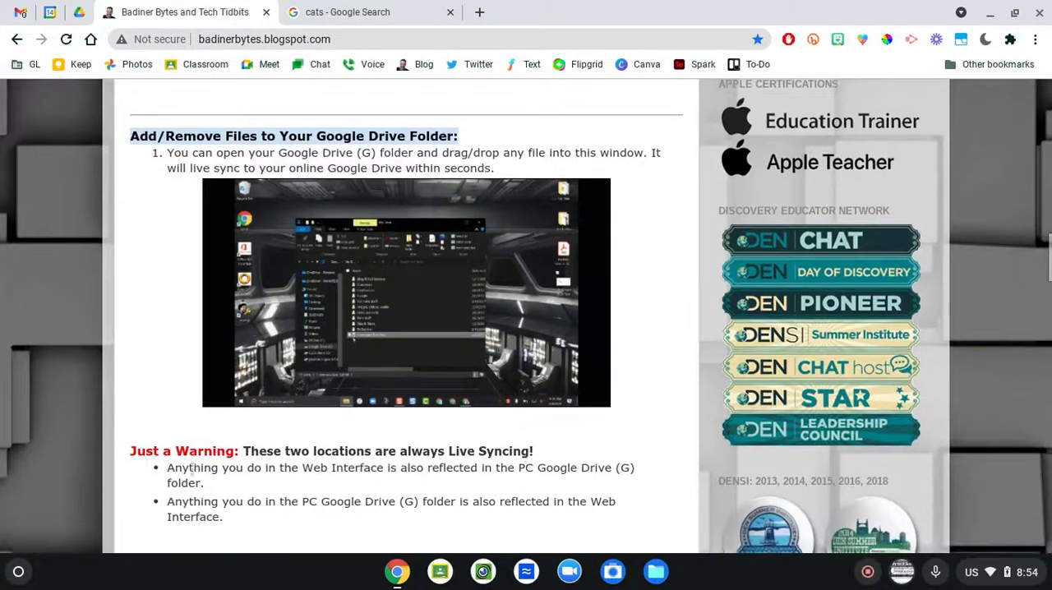
left_click_drag(130, 453, 539, 454)
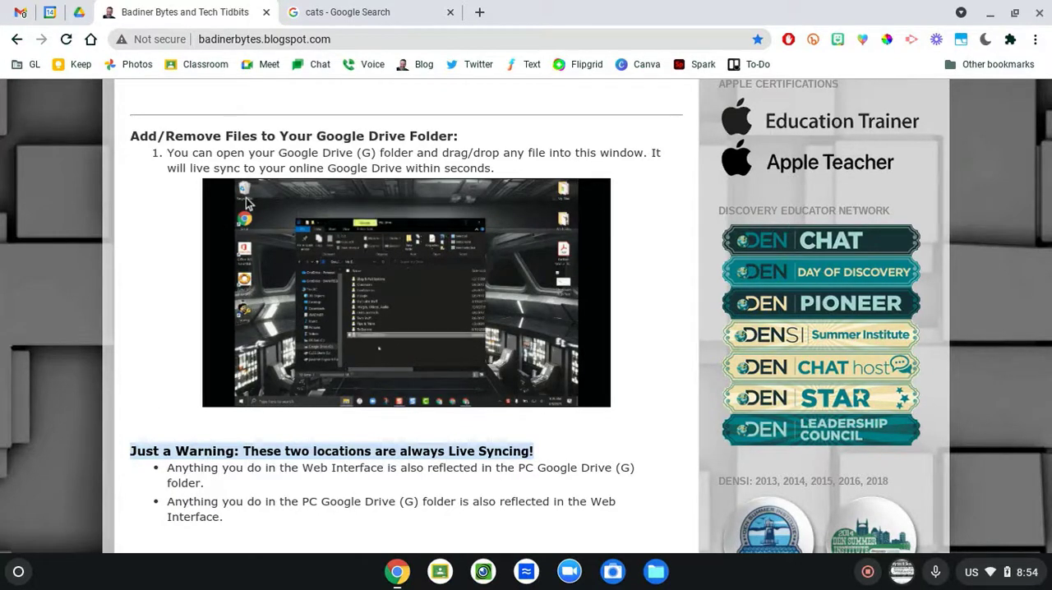
Show the shortcut guide and the clipboard history of the five copied items, then open a blank Google Doc
key("ctrl+alt+slash")
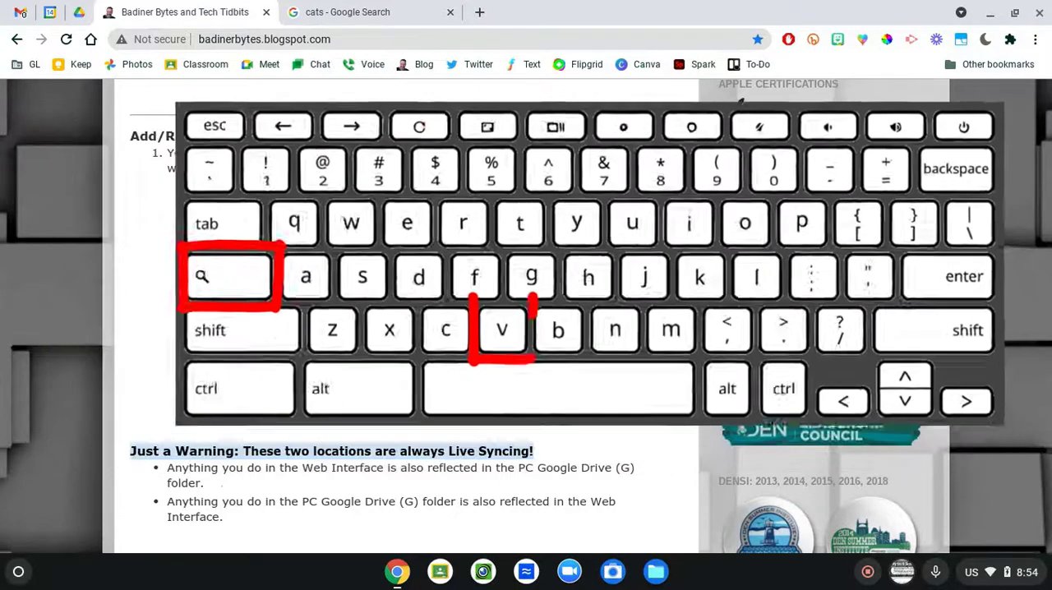
key("super+v")
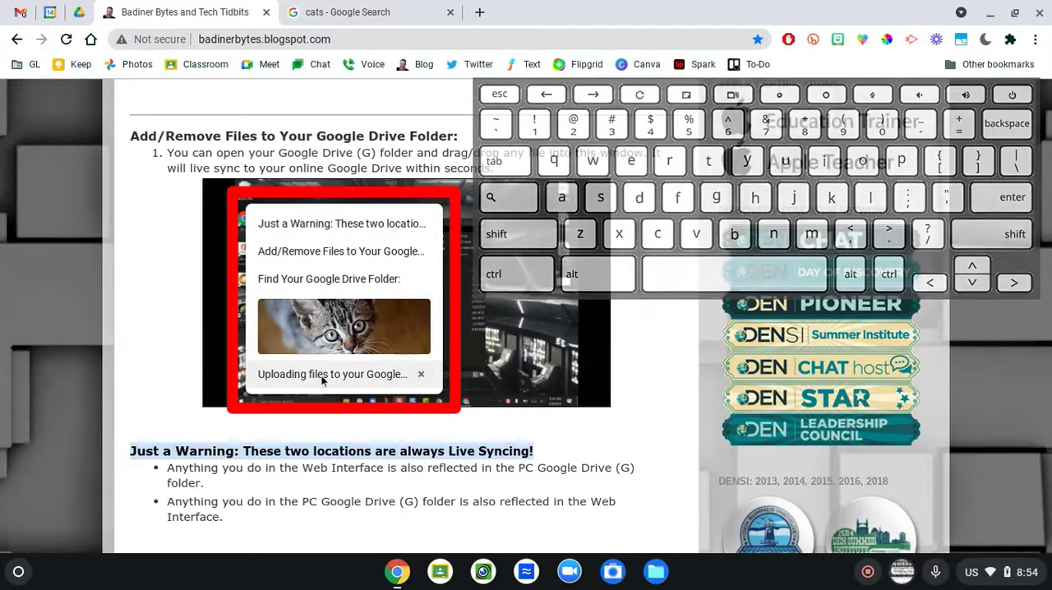
key("super+Launch5")
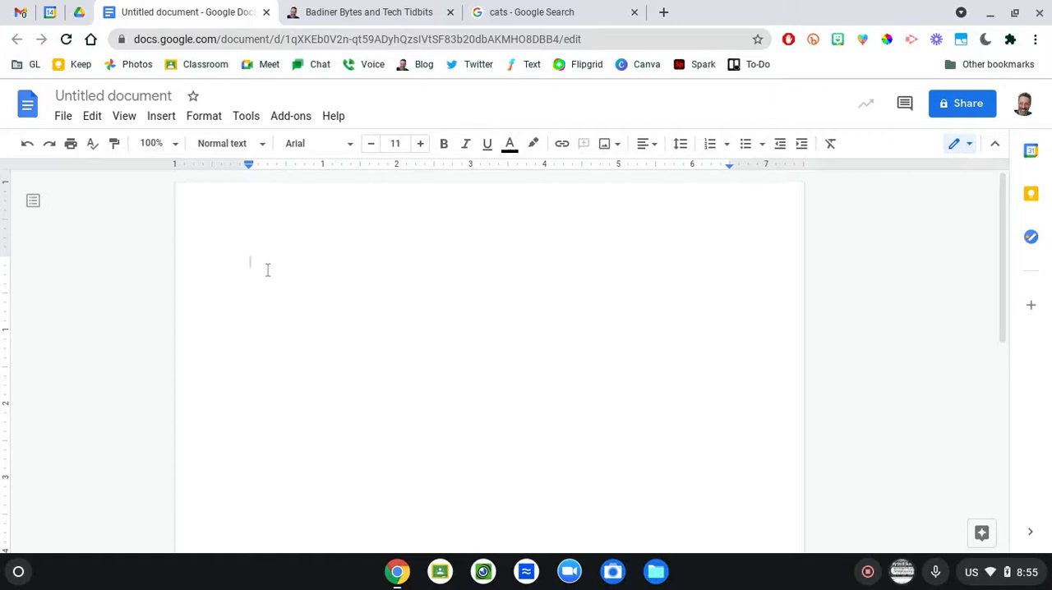
Paste the 'Just a Warning' line from clipboard history, with a new line below it
key("super+v")
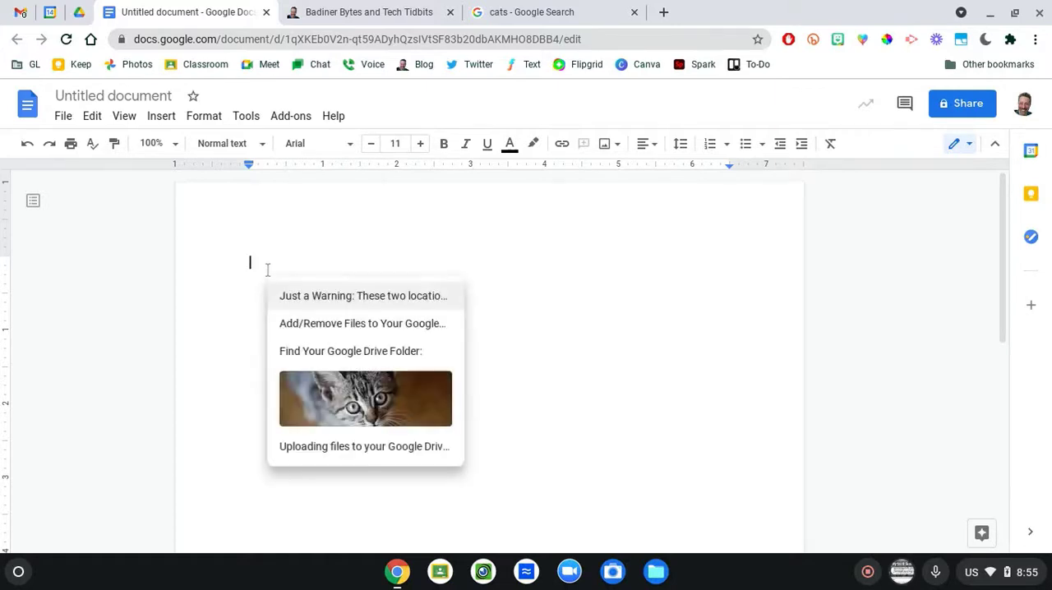
left_click(296, 295)
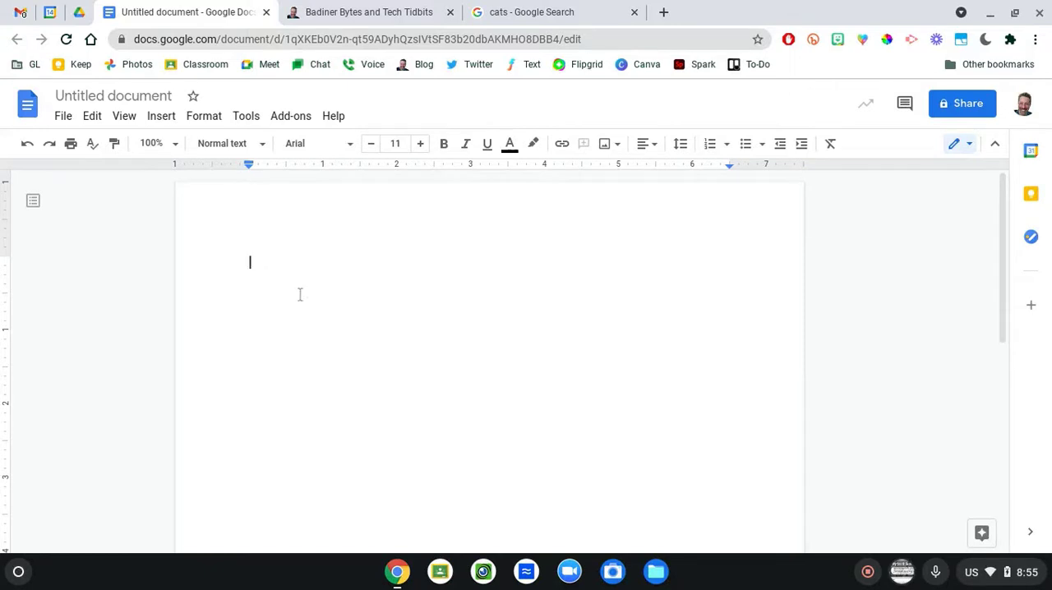
key("Return")
key("Return")
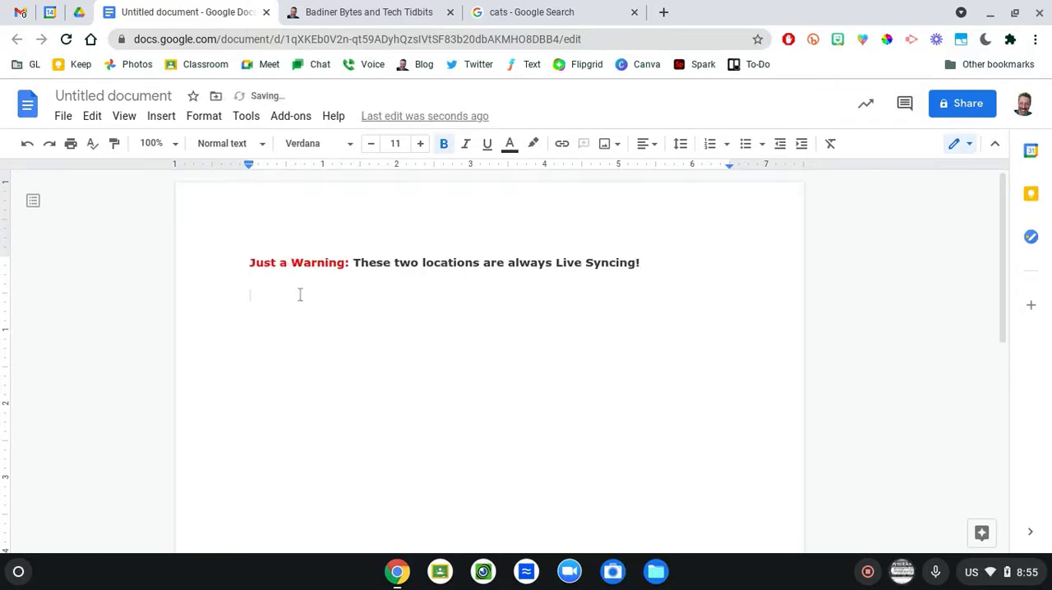
Paste the kitten photo and then the 'Uploading files' paragraph from clipboard history
key("super+v")
left_click(441, 407)
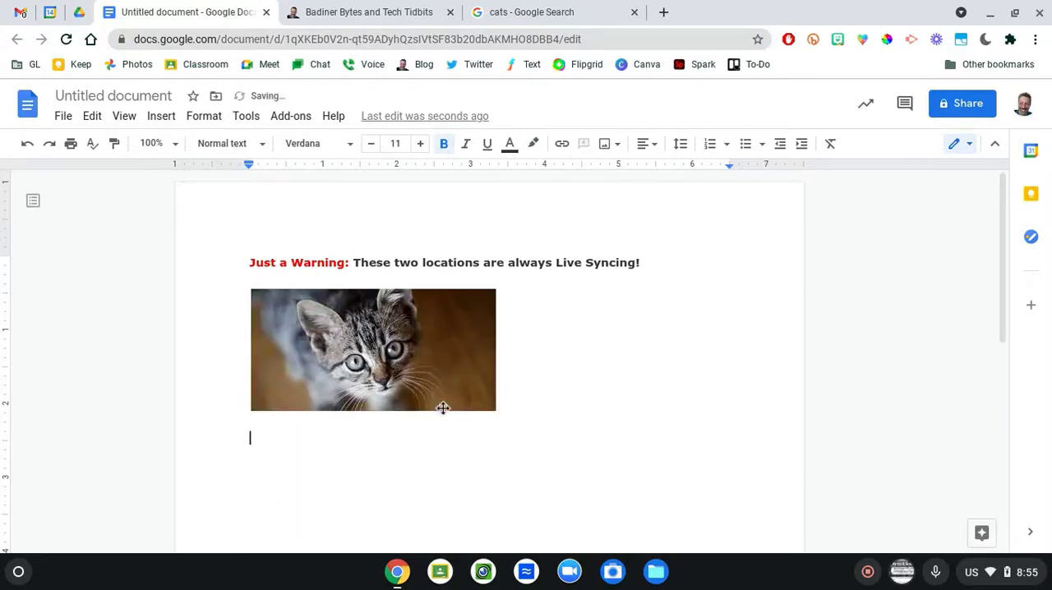
key("super+v")
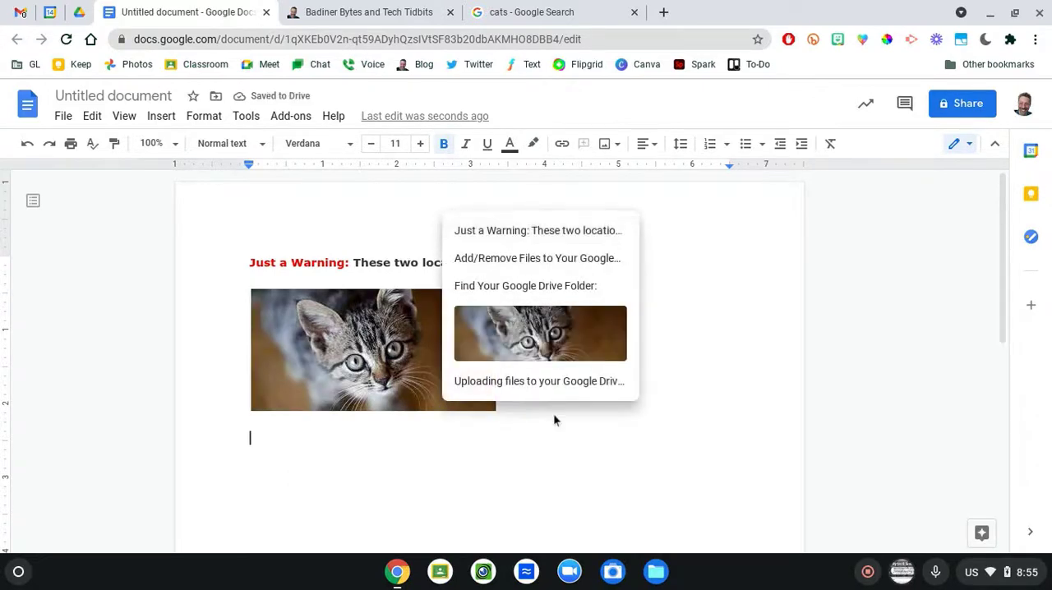
left_click(556, 386)
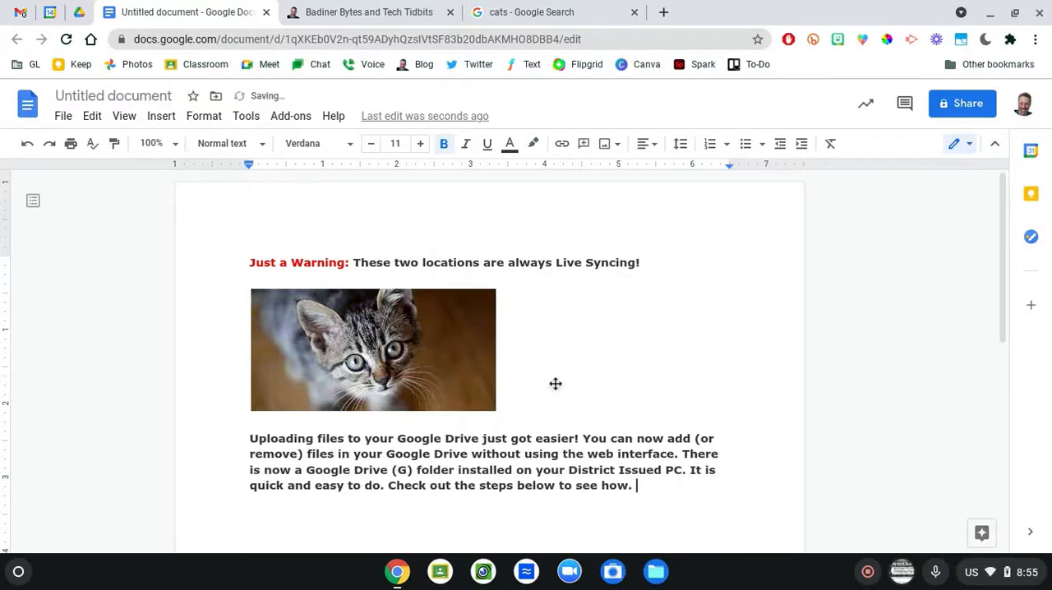